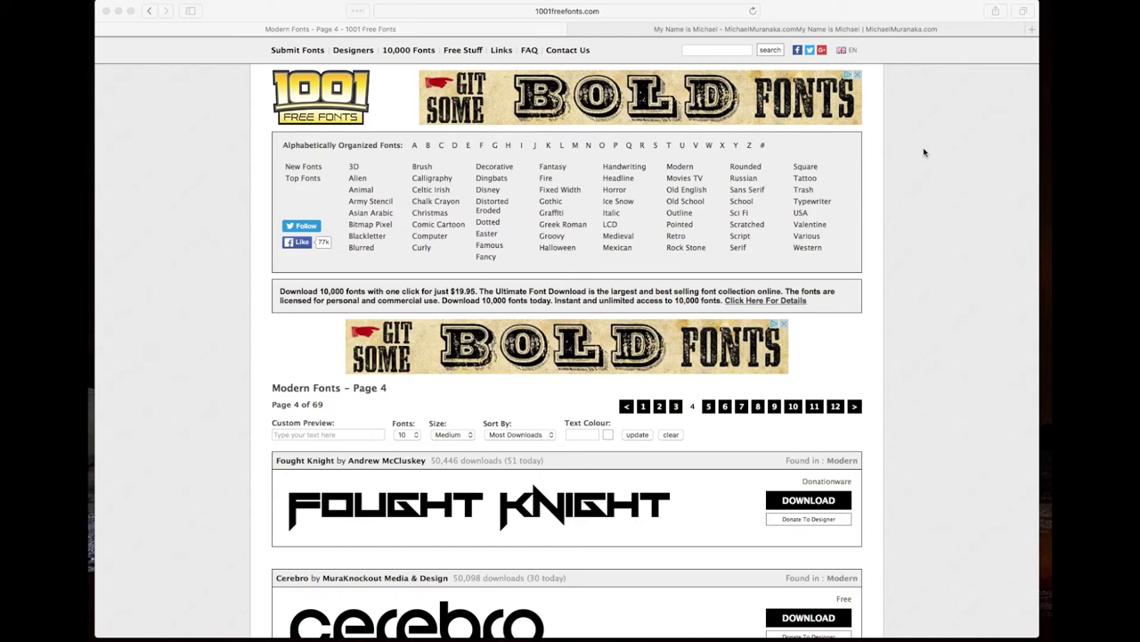
- Scroll Modern Fonts page 4 until the Cerebro entry (Free, 50,098 downloads) is fully visible
{"action": "scroll", "coordinate": [939, 178], "scroll_direction": "down", "scroll_amount": 3}
{"action": "scroll", "coordinate": [939, 178], "scroll_direction": "up", "scroll_amount": 3}
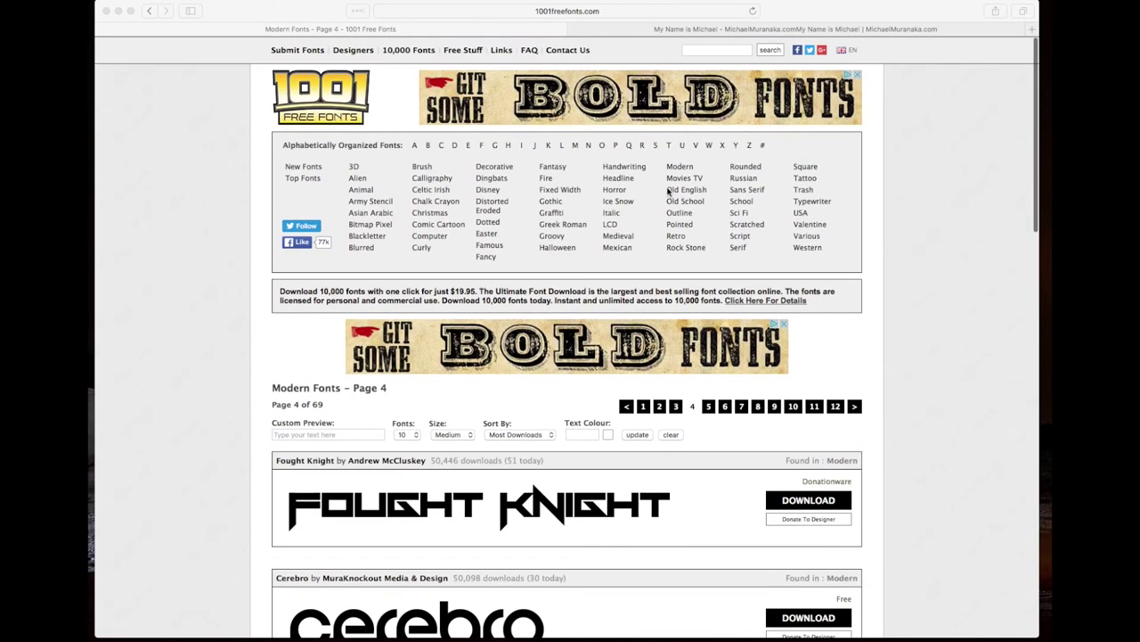
{"action": "scroll", "coordinate": [935, 220], "scroll_direction": "down", "scroll_amount": 1}
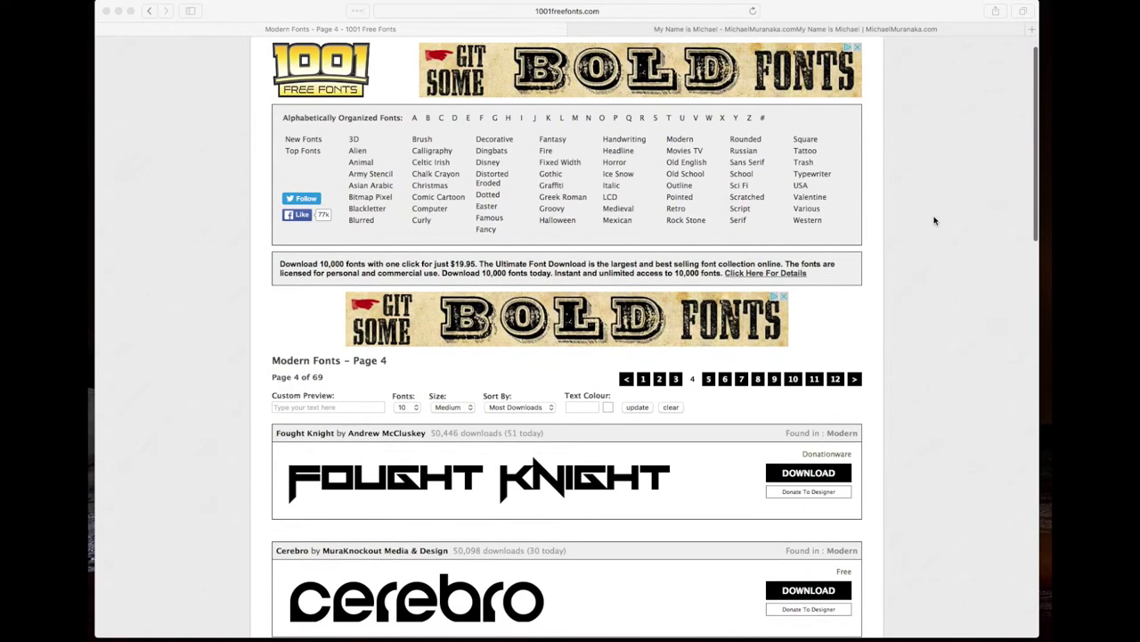
{"action": "left_click", "coordinate": [935, 220]}
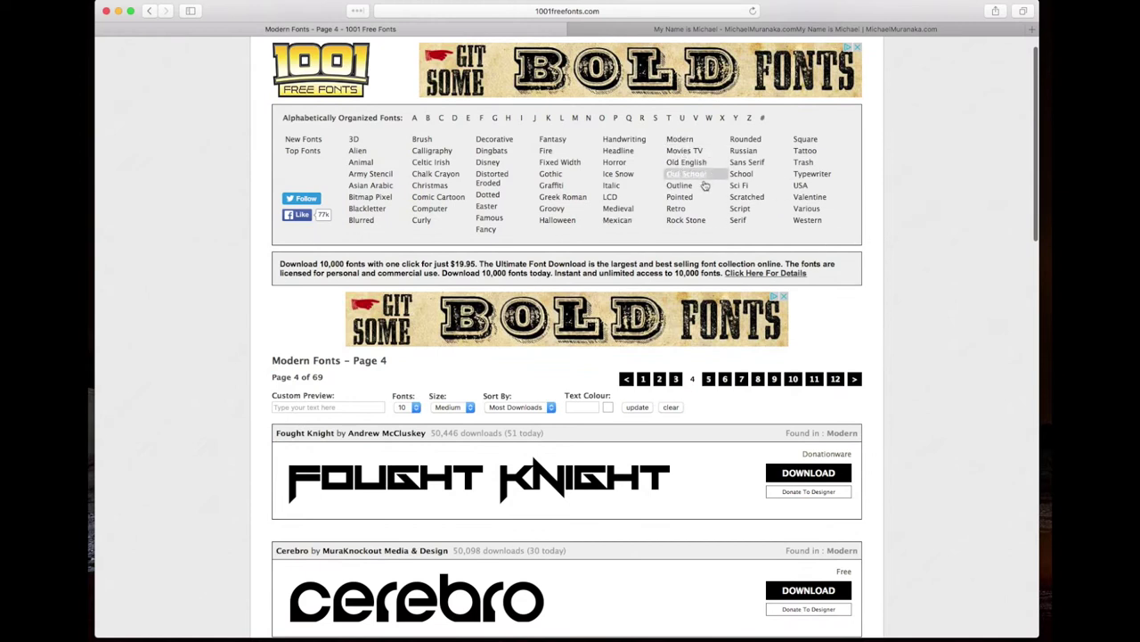
{"action": "scroll", "coordinate": [416, 346], "scroll_direction": "down", "scroll_amount": 10}
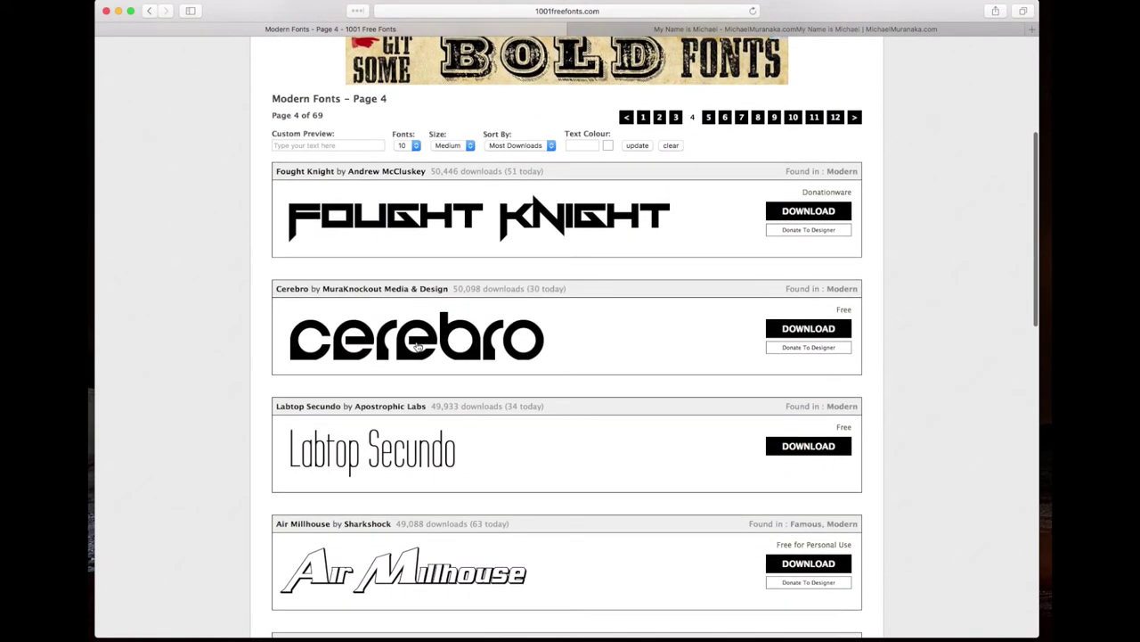
{"action": "scroll", "coordinate": [495, 183], "scroll_direction": "down", "scroll_amount": 3}
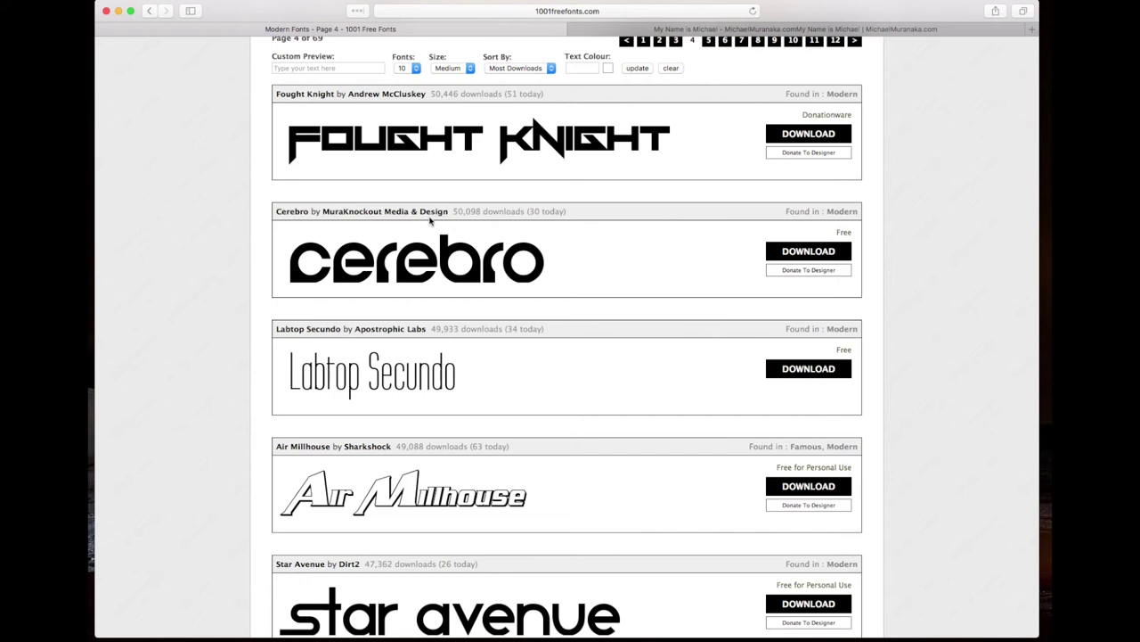
{"action": "left_click", "coordinate": [711, 33]}
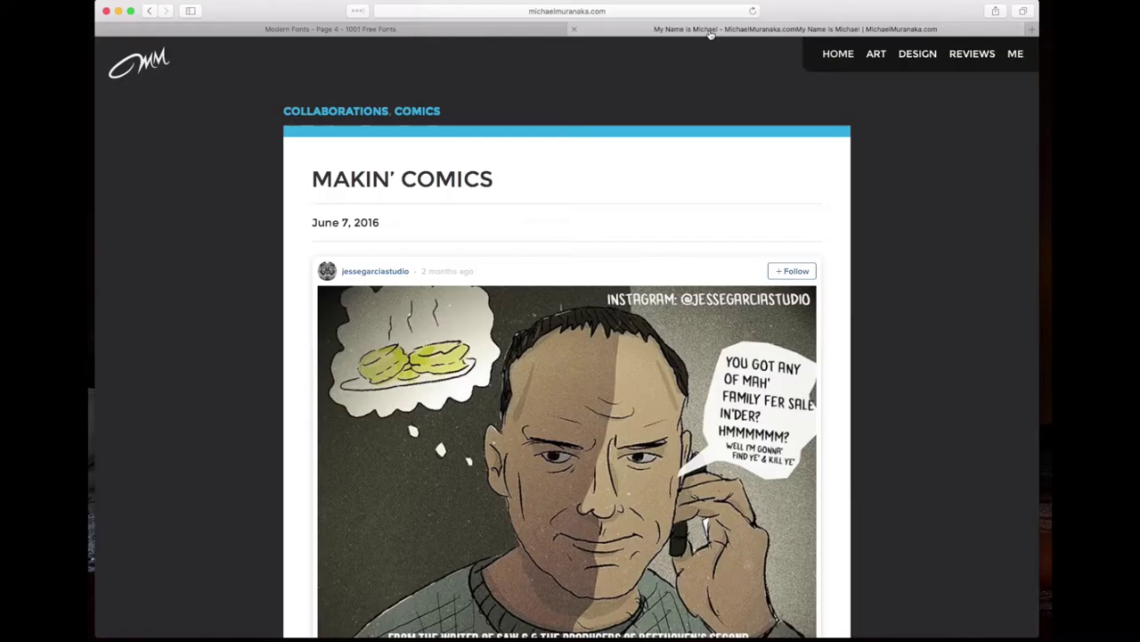
{"action": "left_click", "coordinate": [618, 11]}
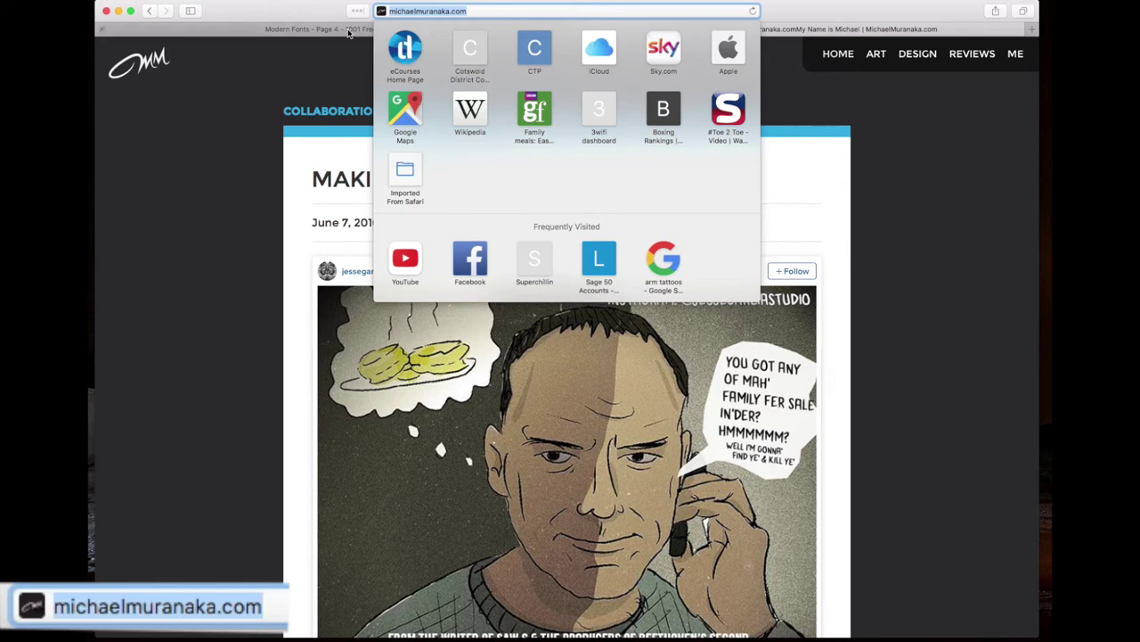
{"action": "left_click", "coordinate": [350, 32]}
{"action": "left_click", "coordinate": [641, 30]}
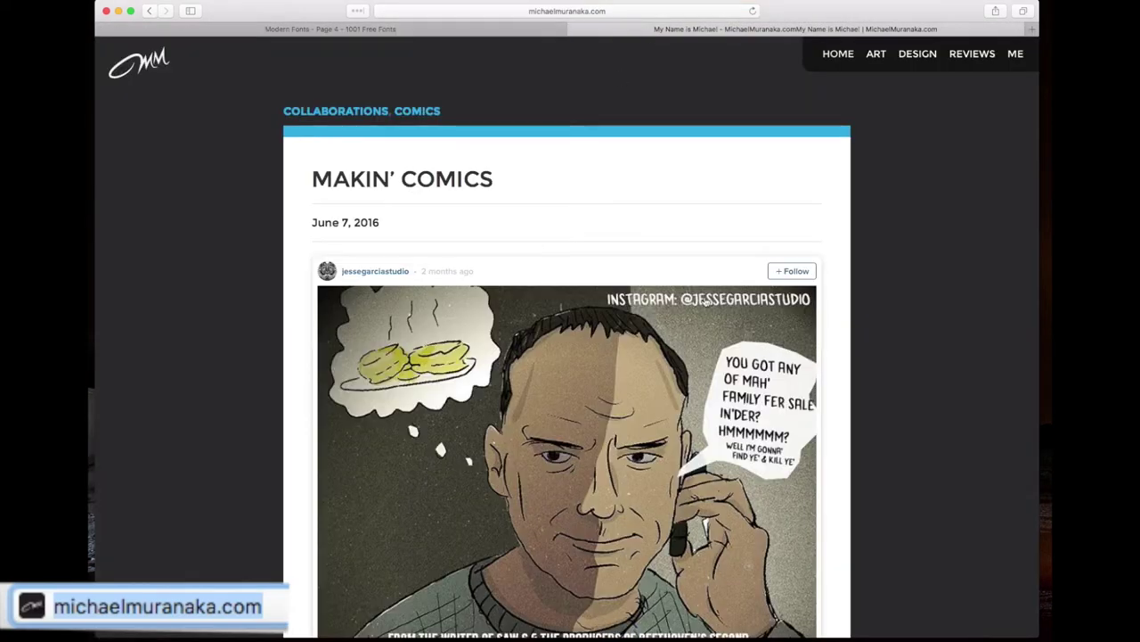
{"action": "scroll", "coordinate": [750, 282], "scroll_direction": "down", "scroll_amount": 10}
{"action": "scroll", "coordinate": [713, 223], "scroll_direction": "up", "scroll_amount": 15}
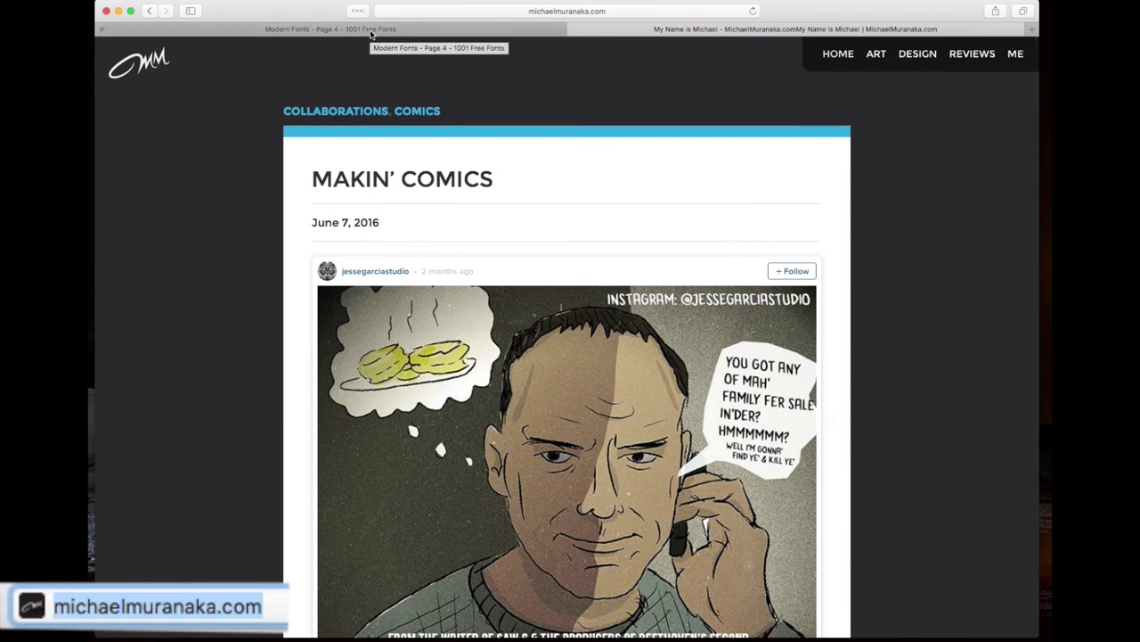
- Download the free Cerebro font from the Modern Fonts listing and check the 928 KB download
{"action": "left_click", "coordinate": [371, 31]}
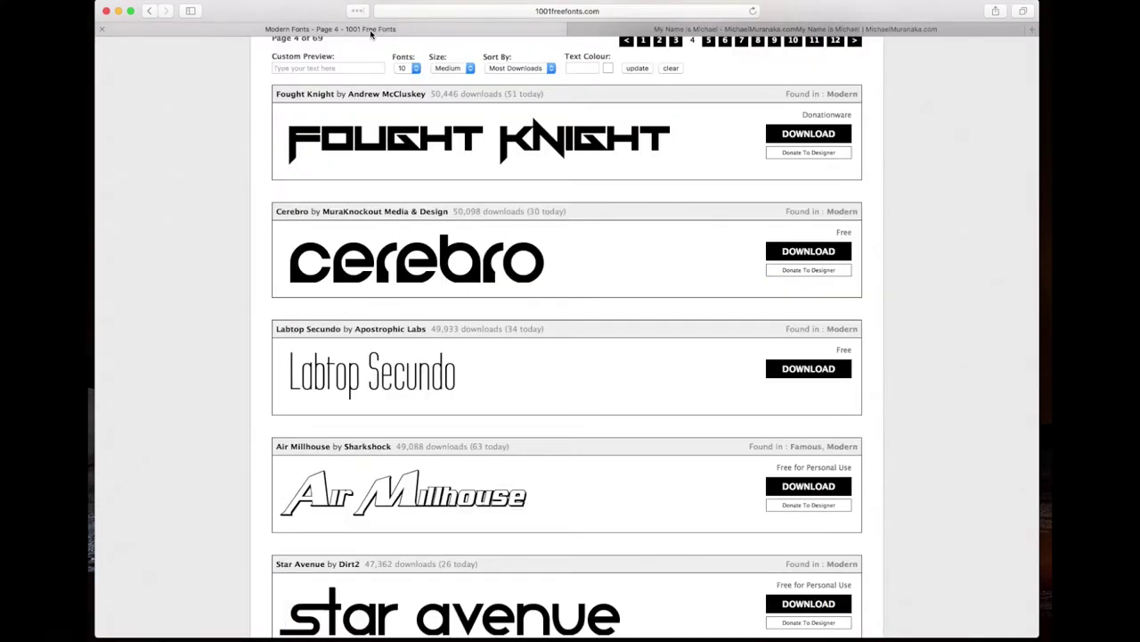
{"action": "scroll", "coordinate": [686, 224], "scroll_direction": "down", "scroll_amount": 1}
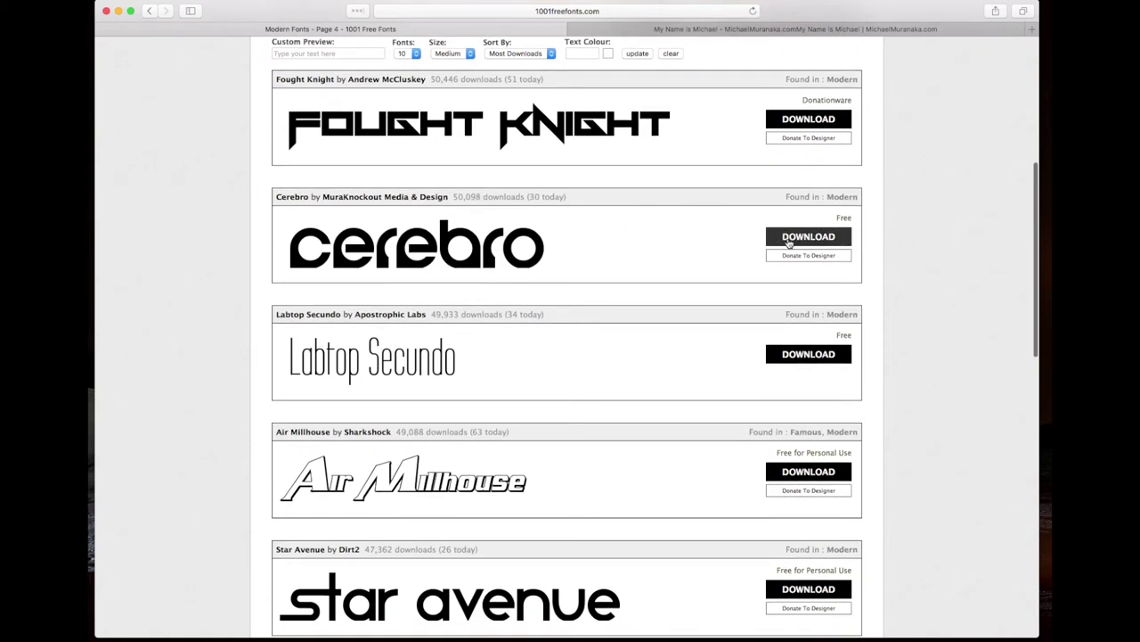
{"action": "left_click", "coordinate": [788, 241]}
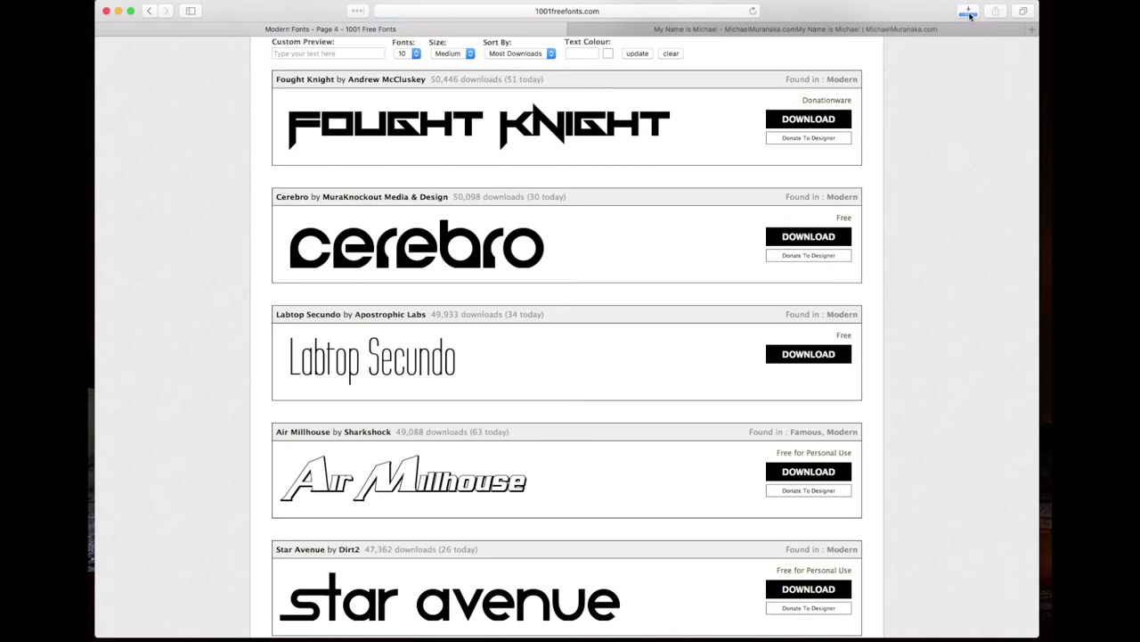
{"action": "left_click", "coordinate": [969, 12]}
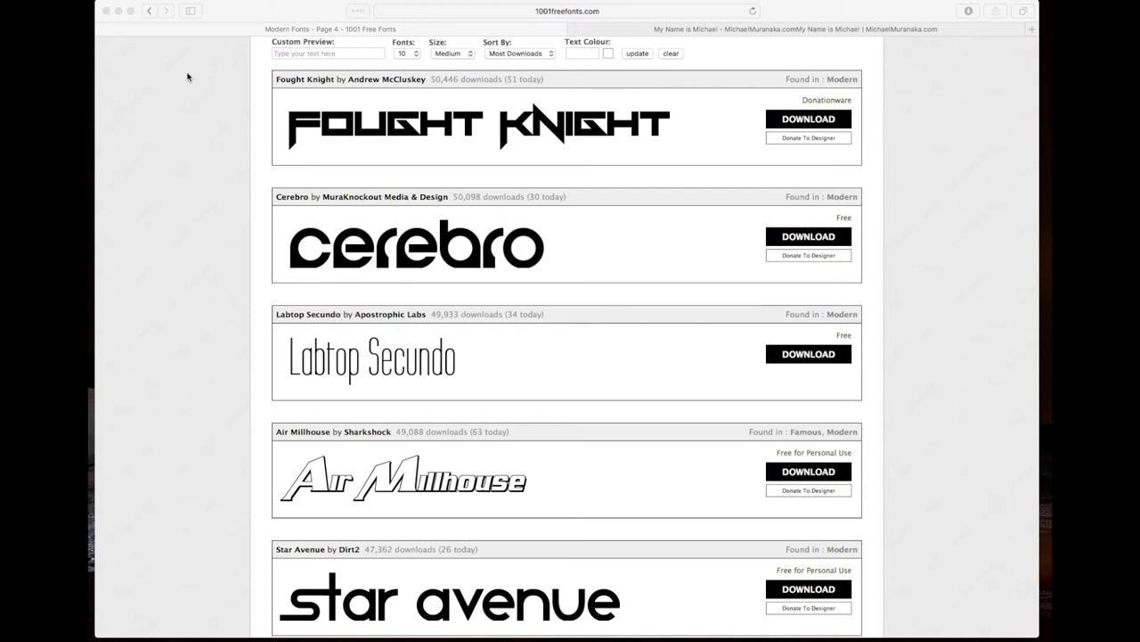
- Open a Finder window on Downloads and expand the downloaded cerebro folder
{"action": "key", "text": "super+n"}
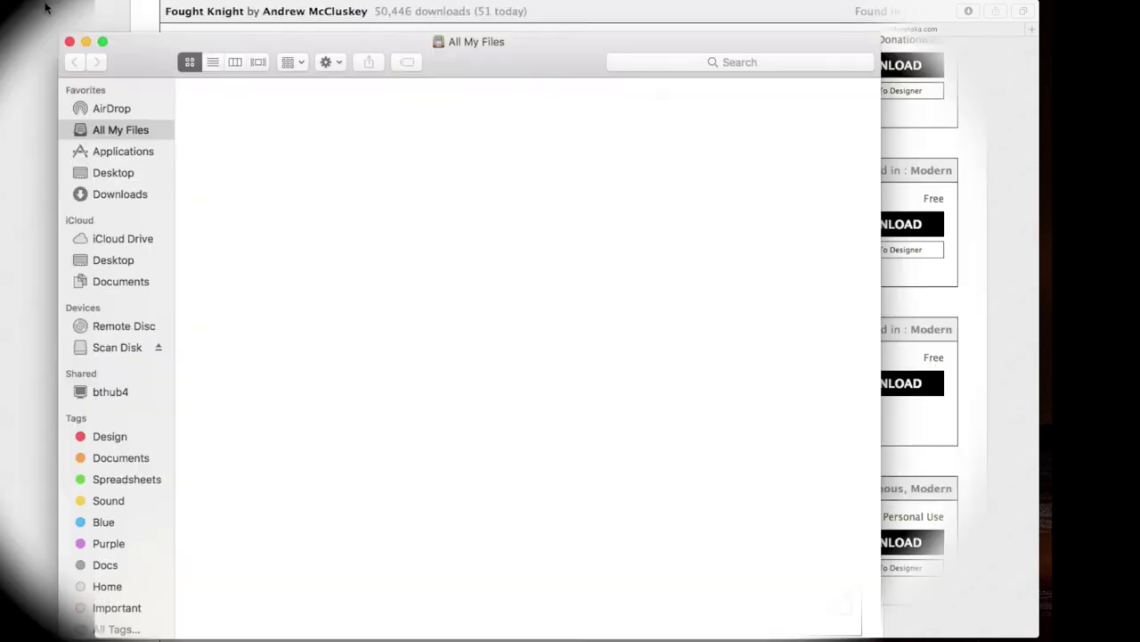
{"action": "left_click", "coordinate": [118, 193]}
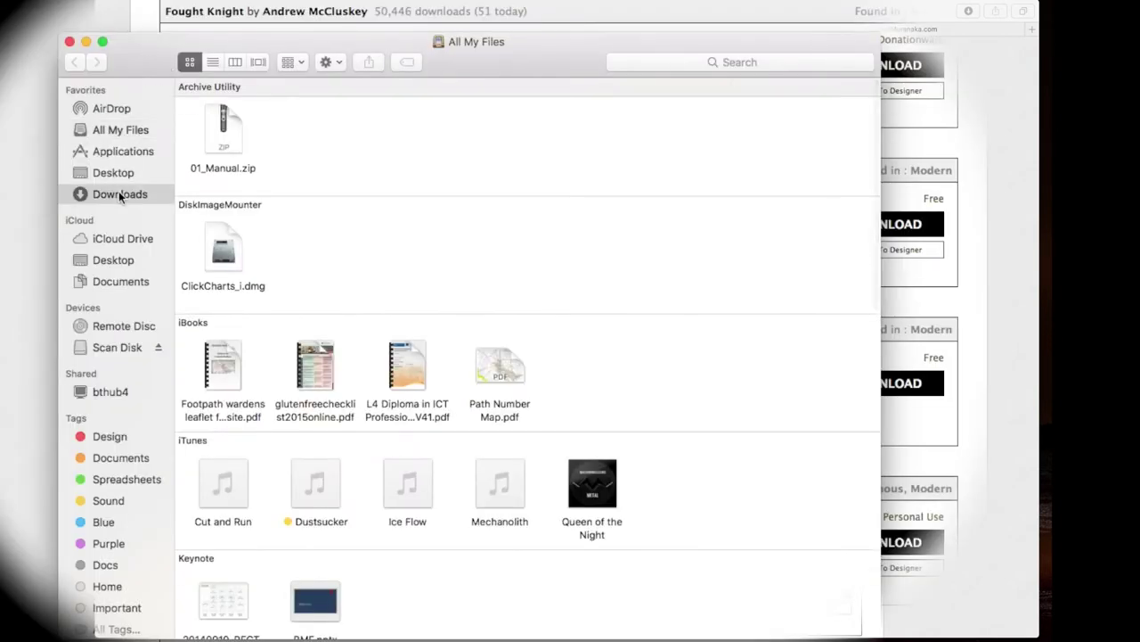
{"action": "left_click", "coordinate": [228, 110]}
{"action": "left_click", "coordinate": [185, 106]}
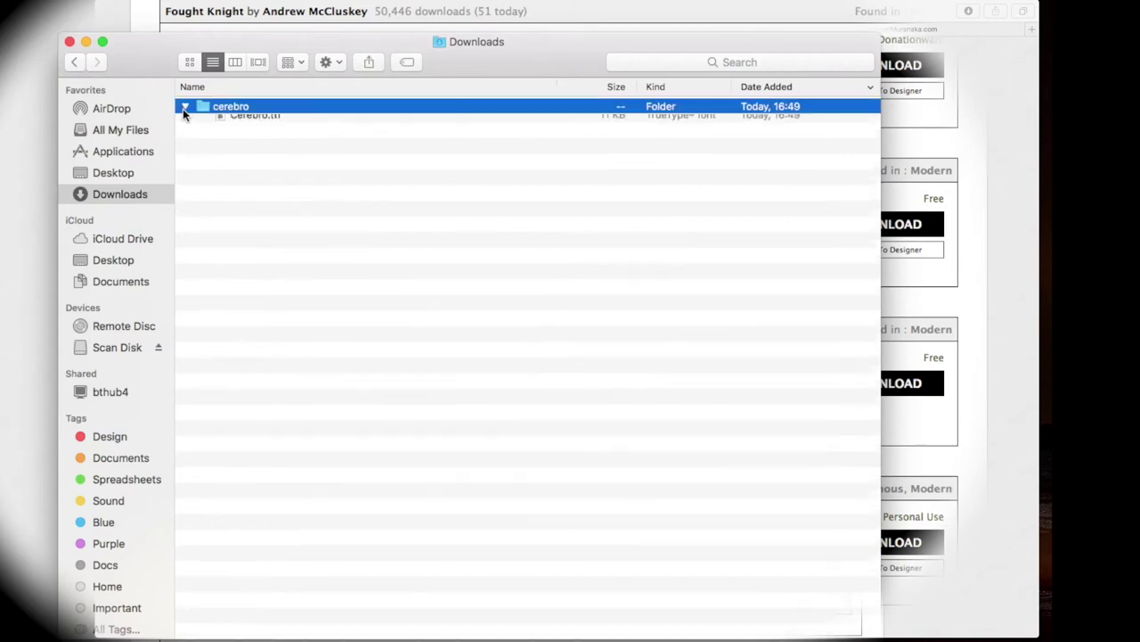
- Select Cerebro.ttf in the cerebro folder, then close Finder and show Safari's downloads
{"action": "left_click_drag", "start_coordinate": [328, 49], "coordinate": [330, 0]}
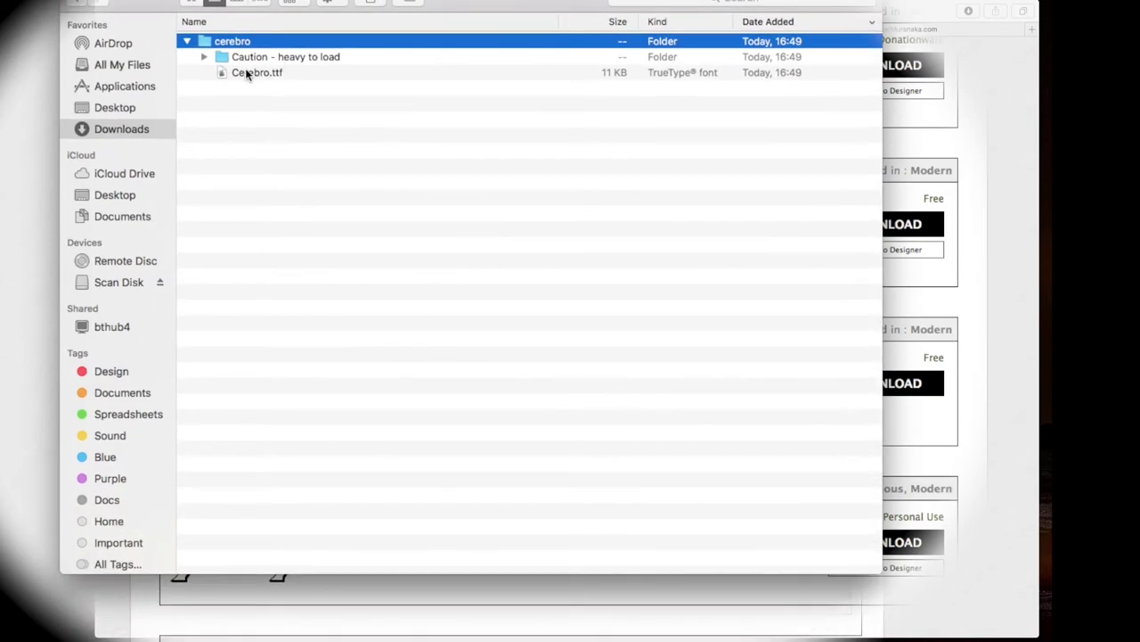
{"action": "left_click", "coordinate": [204, 57]}
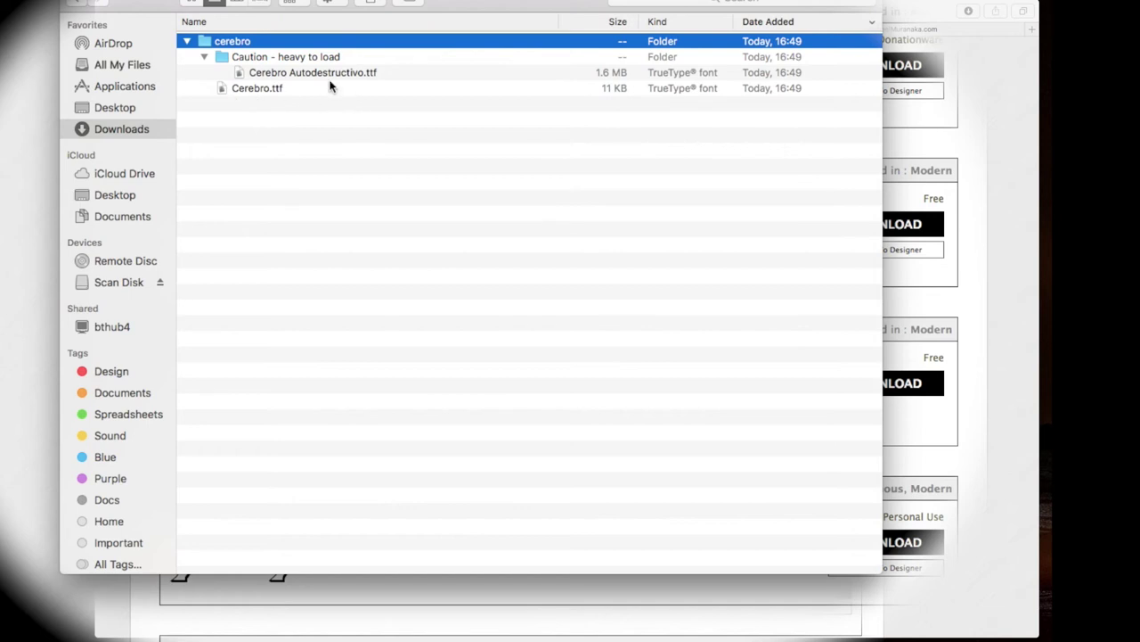
{"action": "left_click", "coordinate": [204, 57]}
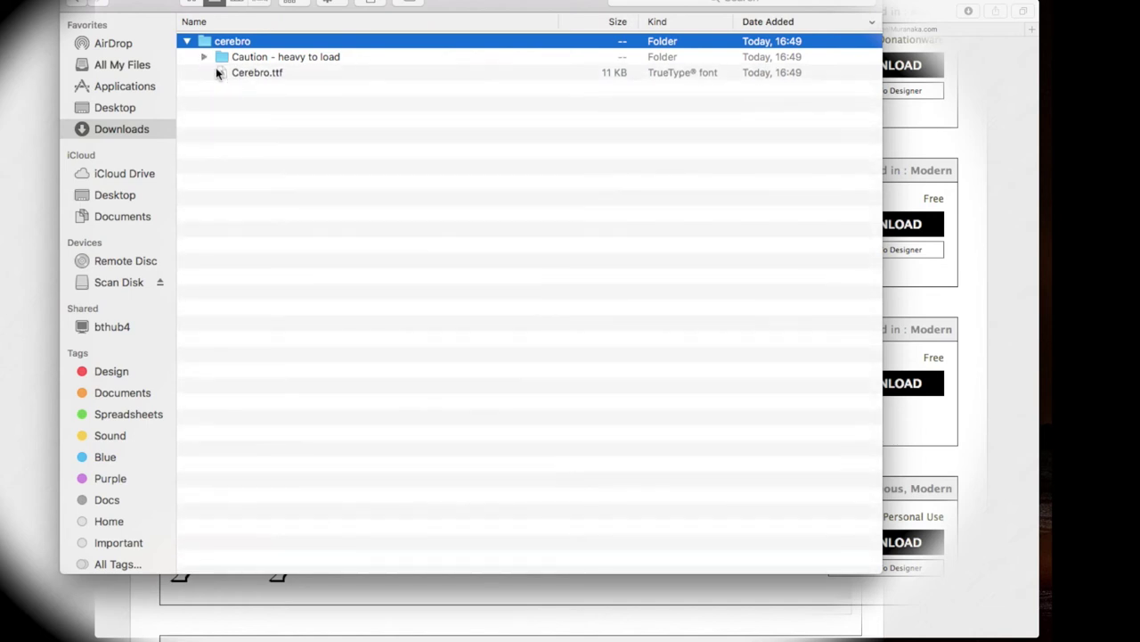
{"action": "left_click", "coordinate": [263, 74]}
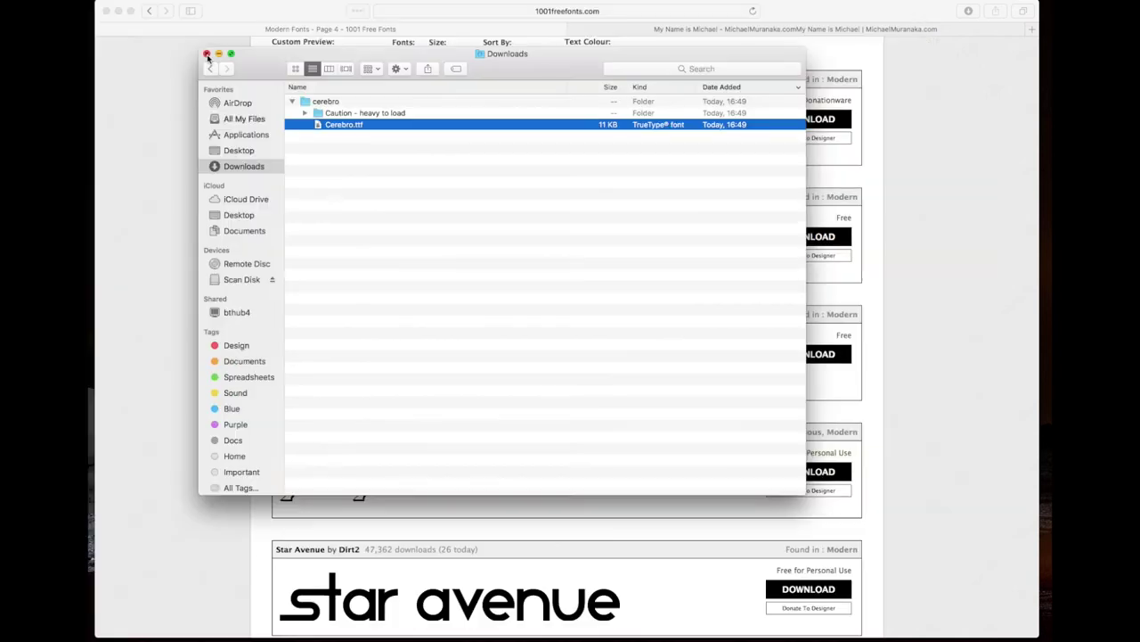
{"action": "left_click", "coordinate": [213, 50]}
{"action": "left_click", "coordinate": [969, 11]}
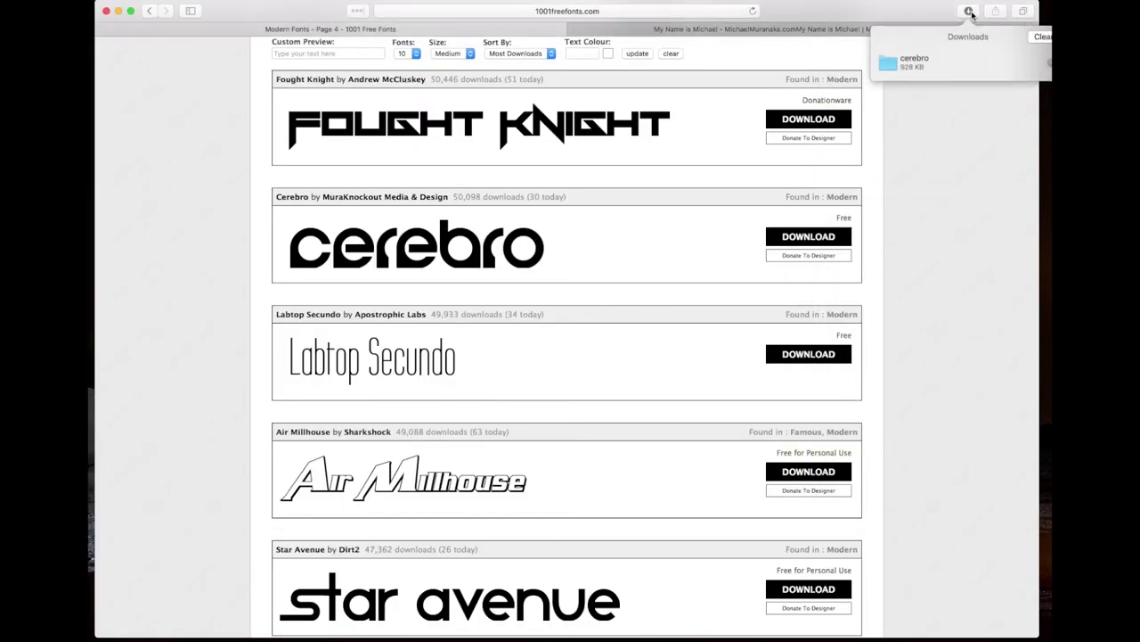
- Open Cerebro.ttf from the cerebro folder to bring up its not-installed Regular preview
{"action": "double_click", "coordinate": [911, 64]}
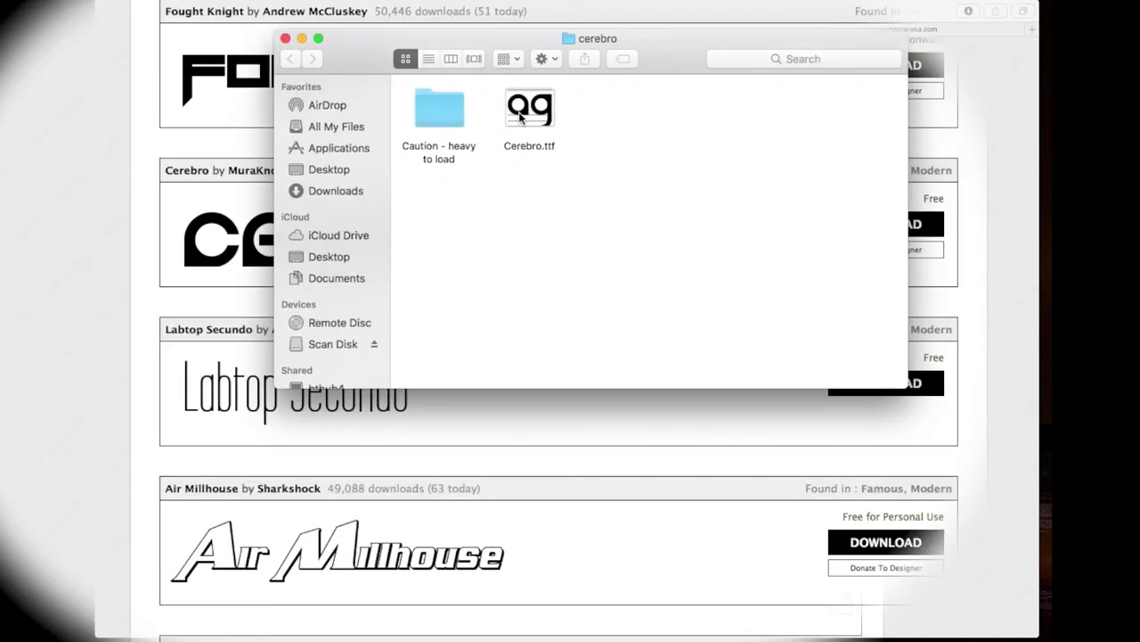
{"action": "left_click", "coordinate": [514, 119]}
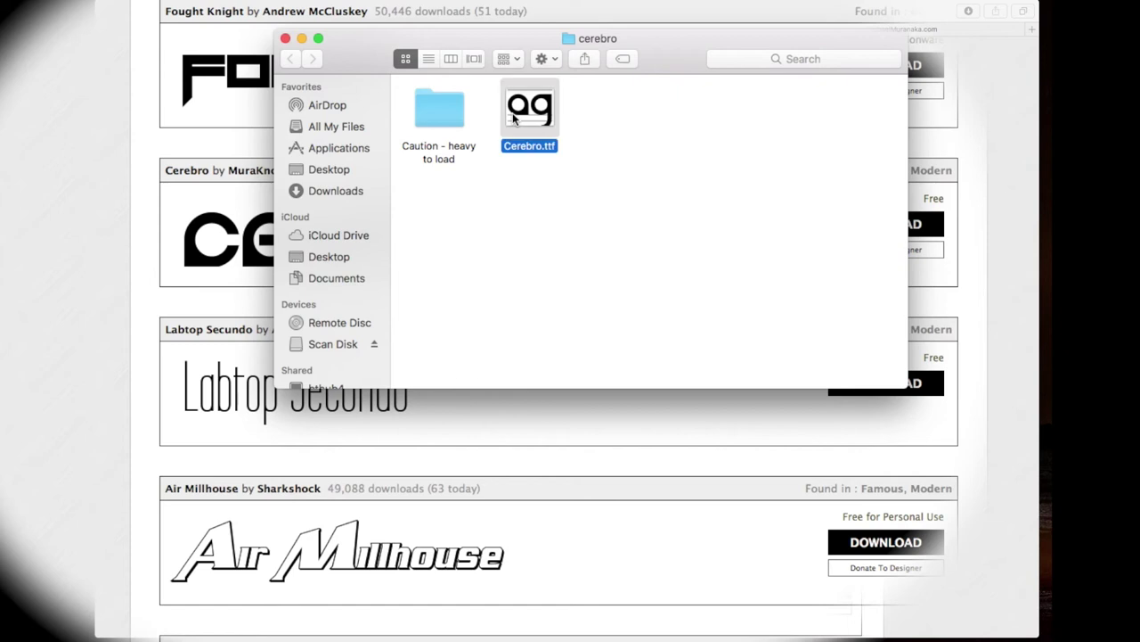
{"action": "double_click", "coordinate": [453, 126]}
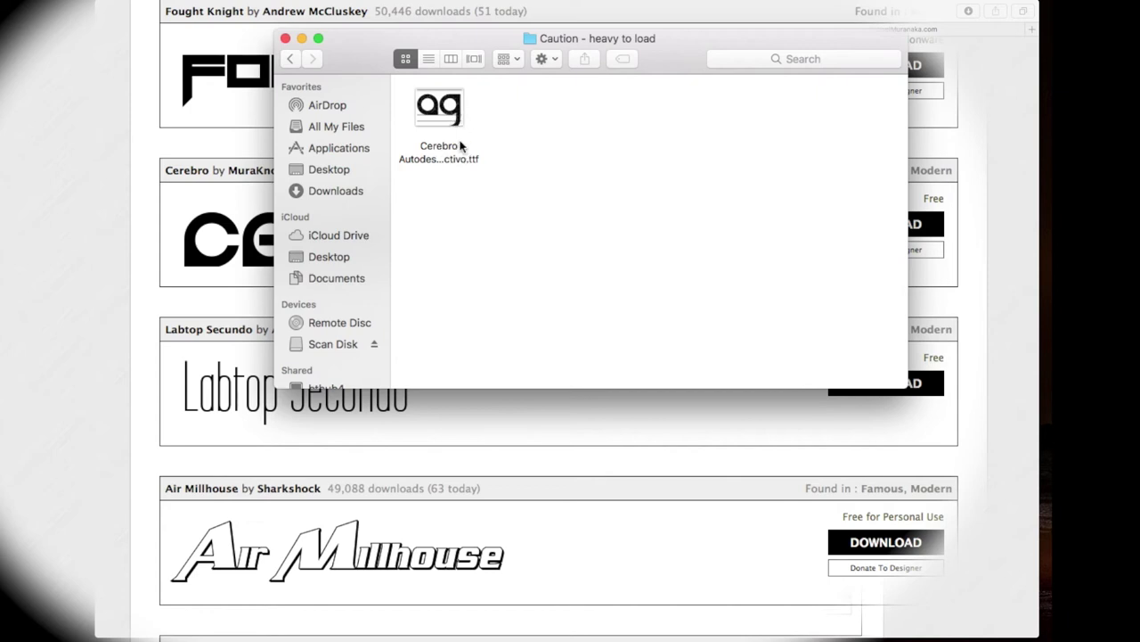
{"action": "left_click", "coordinate": [291, 60]}
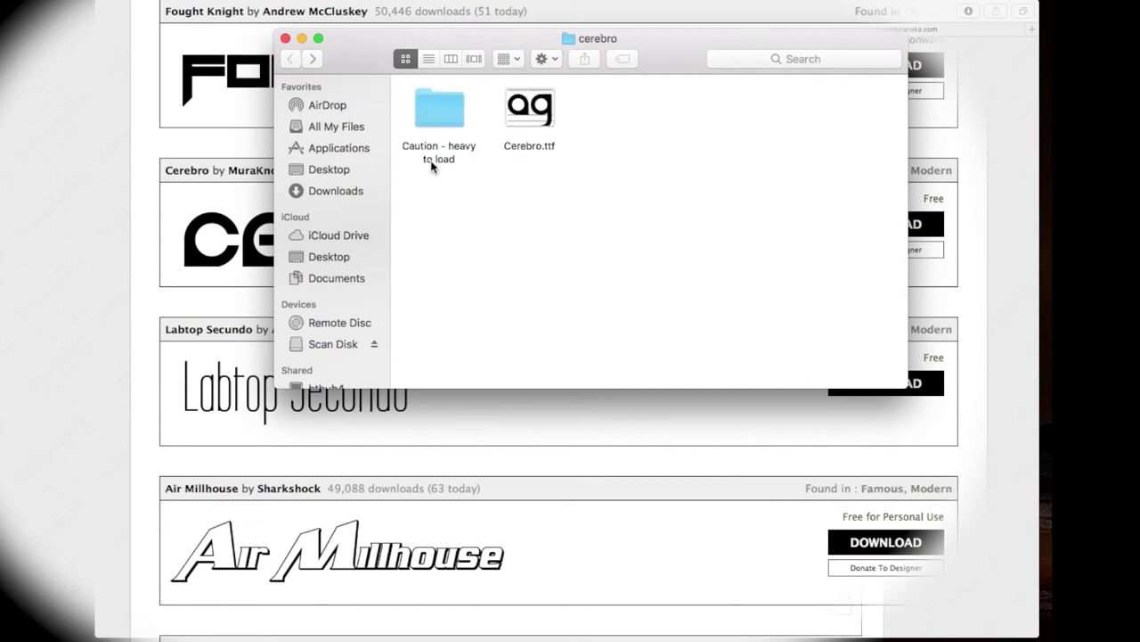
{"action": "left_click", "coordinate": [533, 125]}
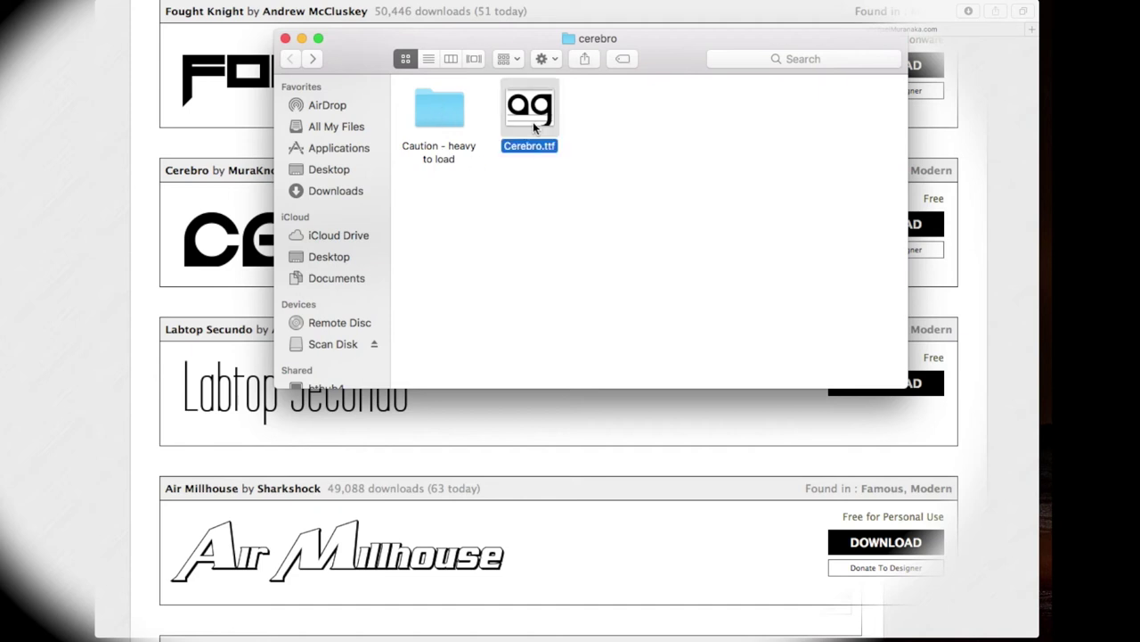
{"action": "double_click", "coordinate": [533, 121]}
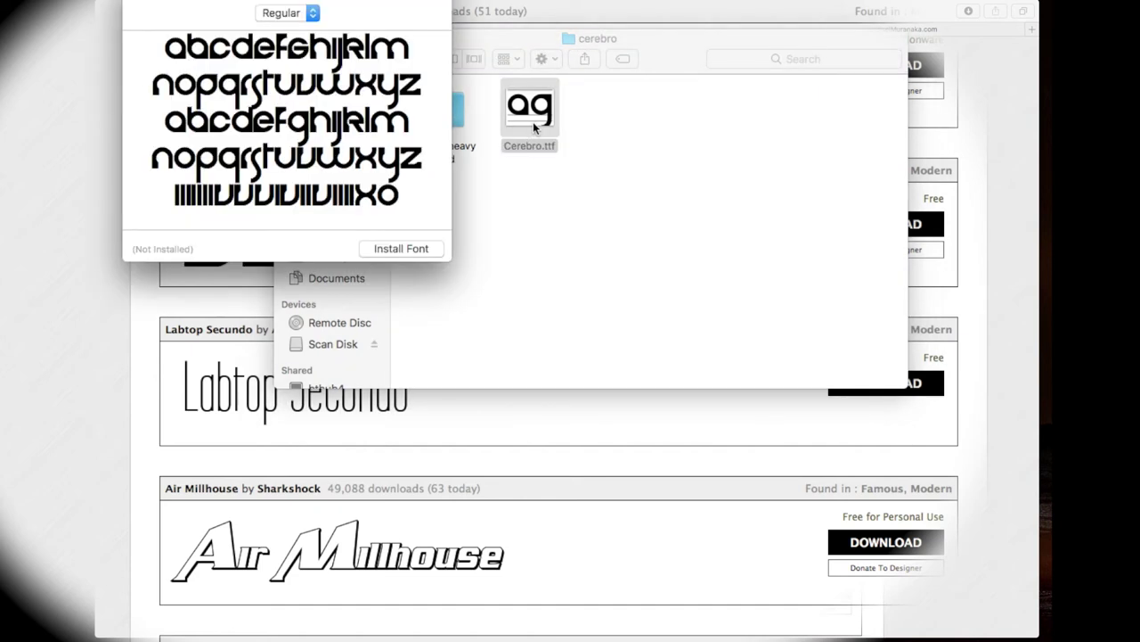
- Install Cerebro from its preview, confirm it appears under User fonts, and close Font Book
{"action": "mouse_move", "coordinate": [300, 1]}
{"action": "left_mouse_down"}
{"action": "mouse_move", "coordinate": [346, 1]}
{"action": "mouse_move", "coordinate": [285, 9]}
{"action": "left_mouse_up"}
{"action": "left_click", "coordinate": [365, 276]}
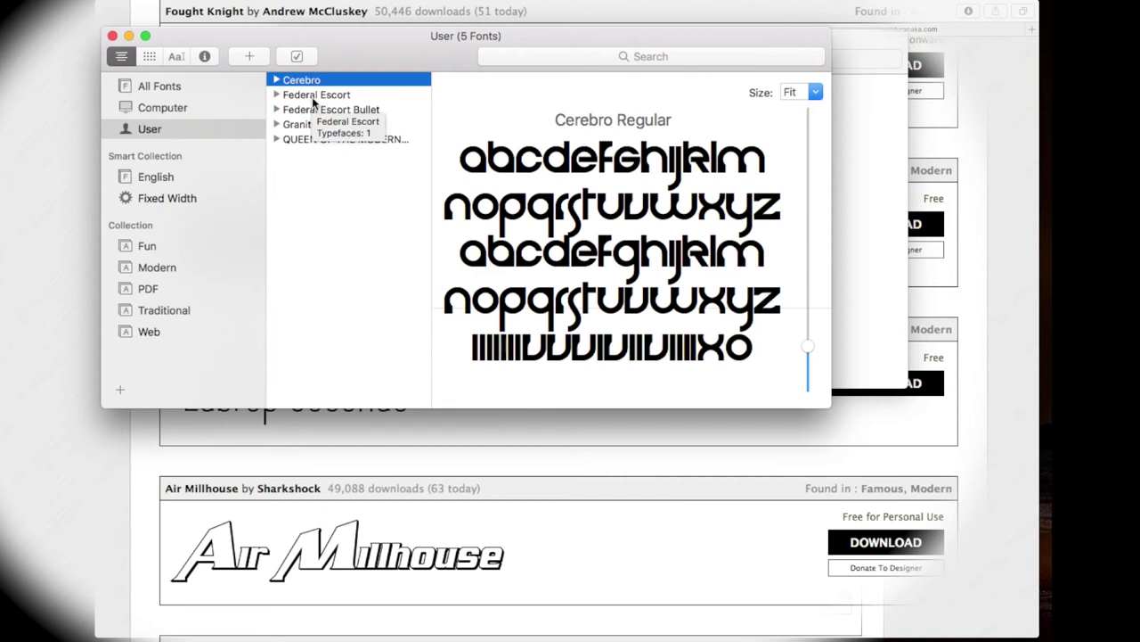
{"action": "left_click", "coordinate": [113, 37]}
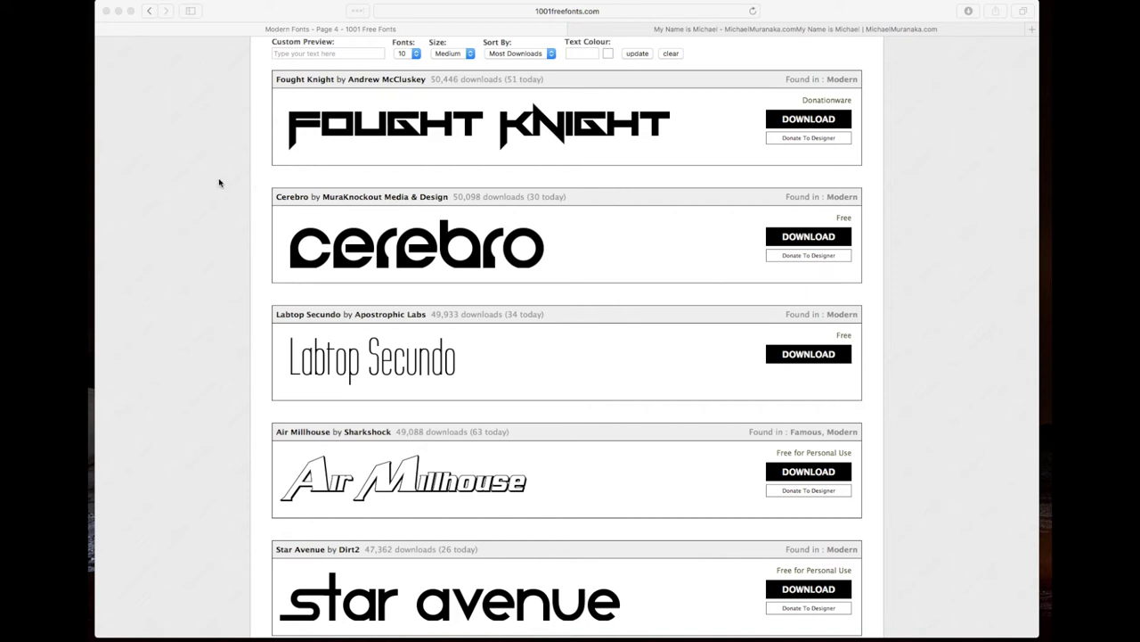
{"action": "key", "text": "super+space"}
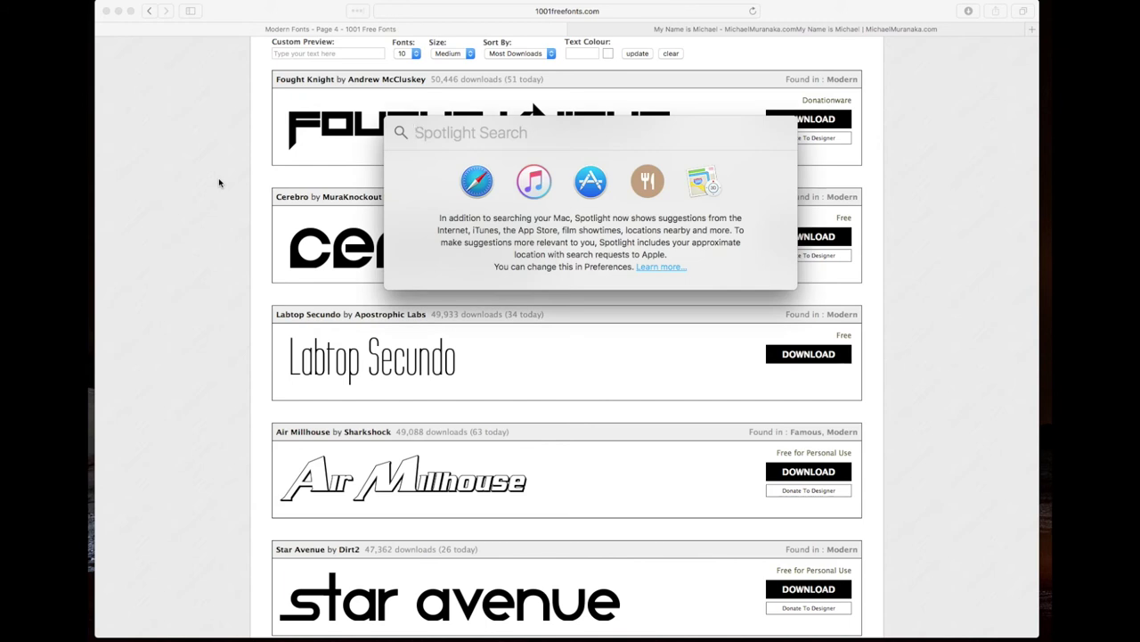
- Relaunch Font Book by searching "Font Book" in Spotlight
{"action": "key", "text": "Escape"}
{"action": "key", "text": "super+space"}
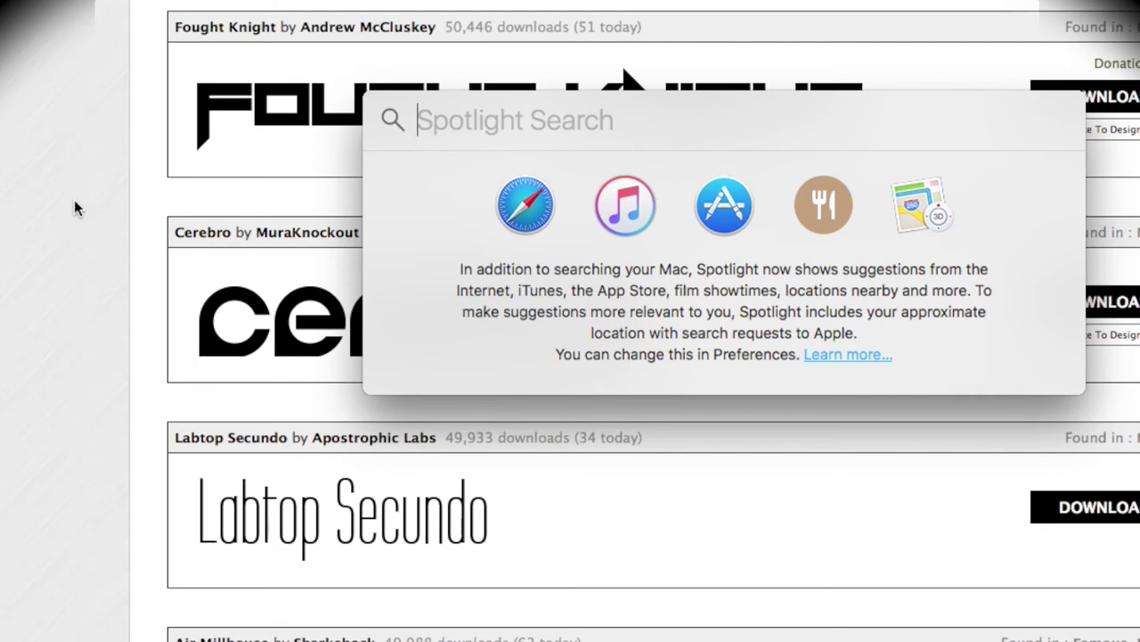
{"action": "type", "text": "Font"}
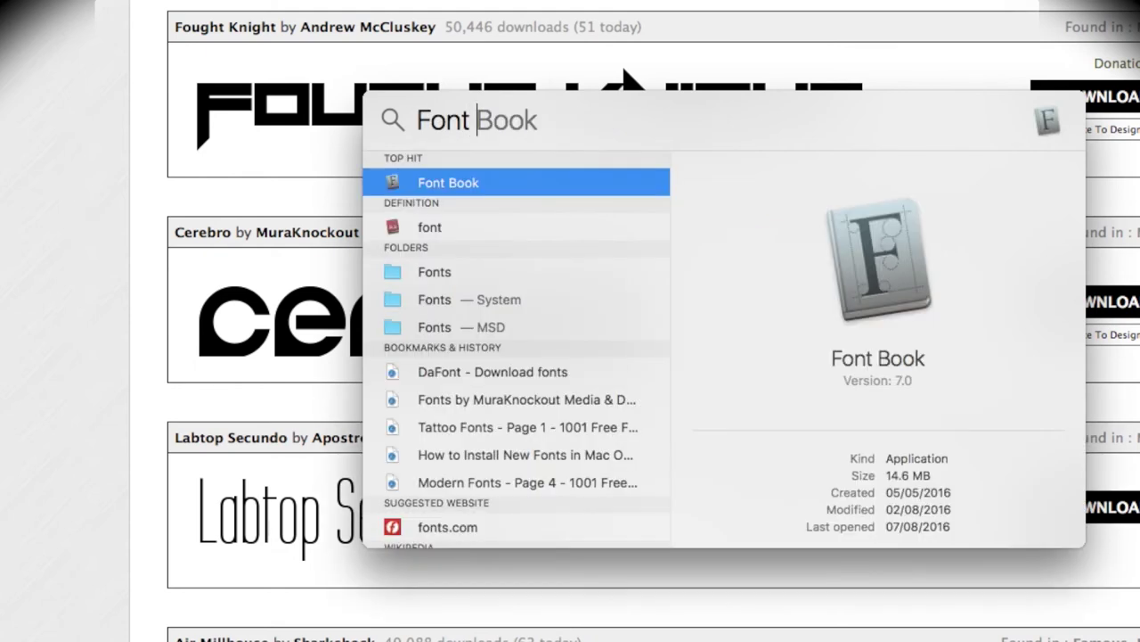
{"action": "type", "text": "Book"}
{"action": "key", "text": "BackSpace"}
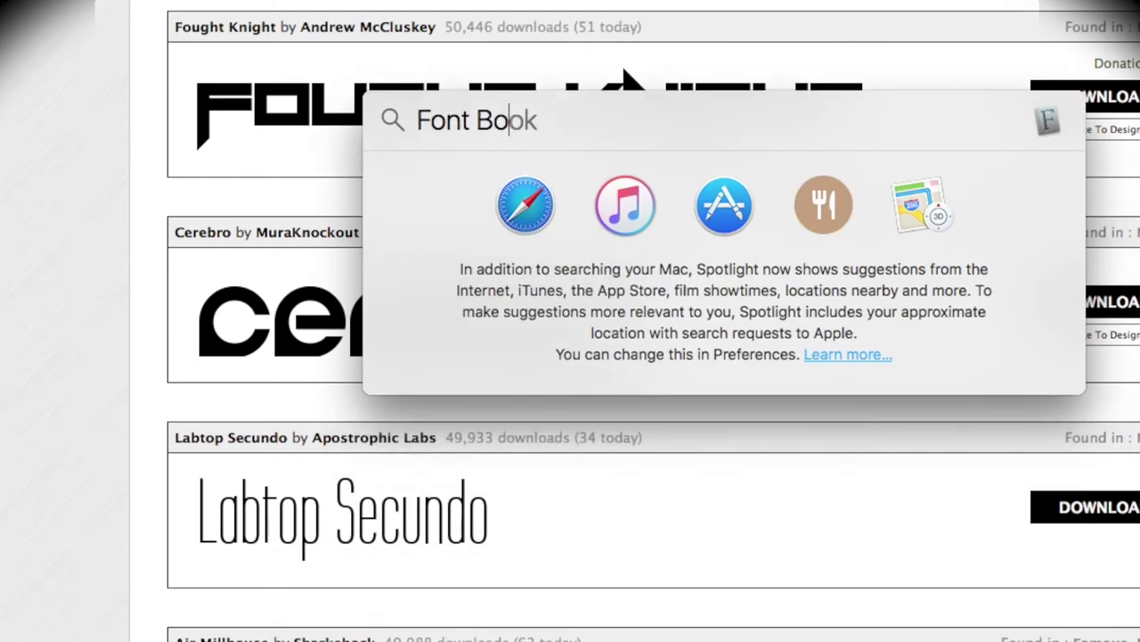
{"action": "type", "text": "ok"}
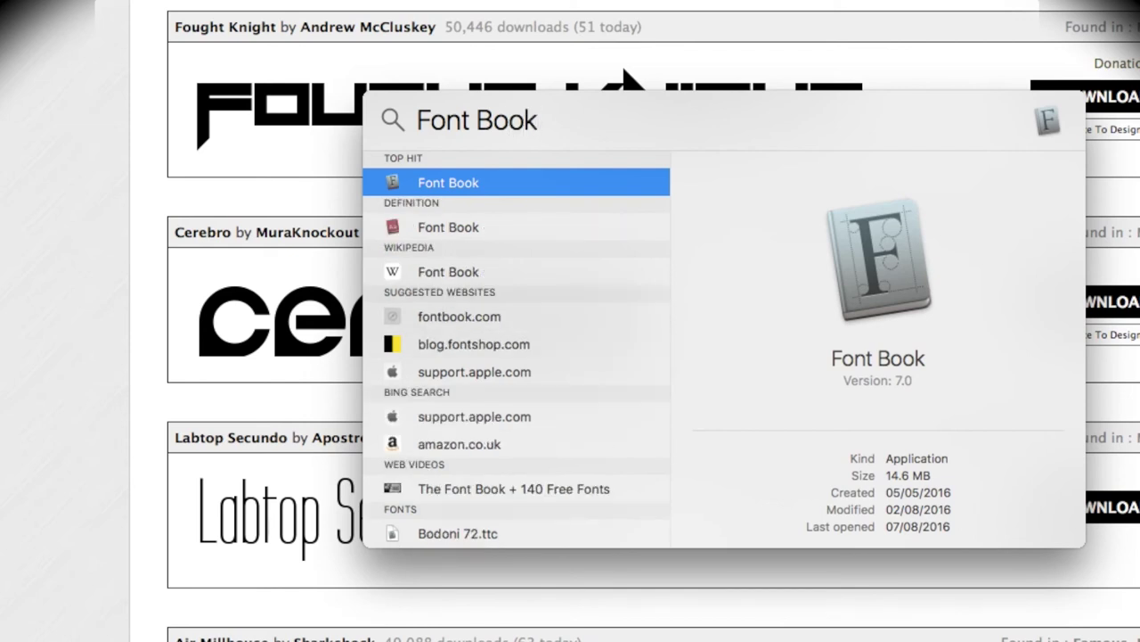
{"action": "key", "text": "Return"}
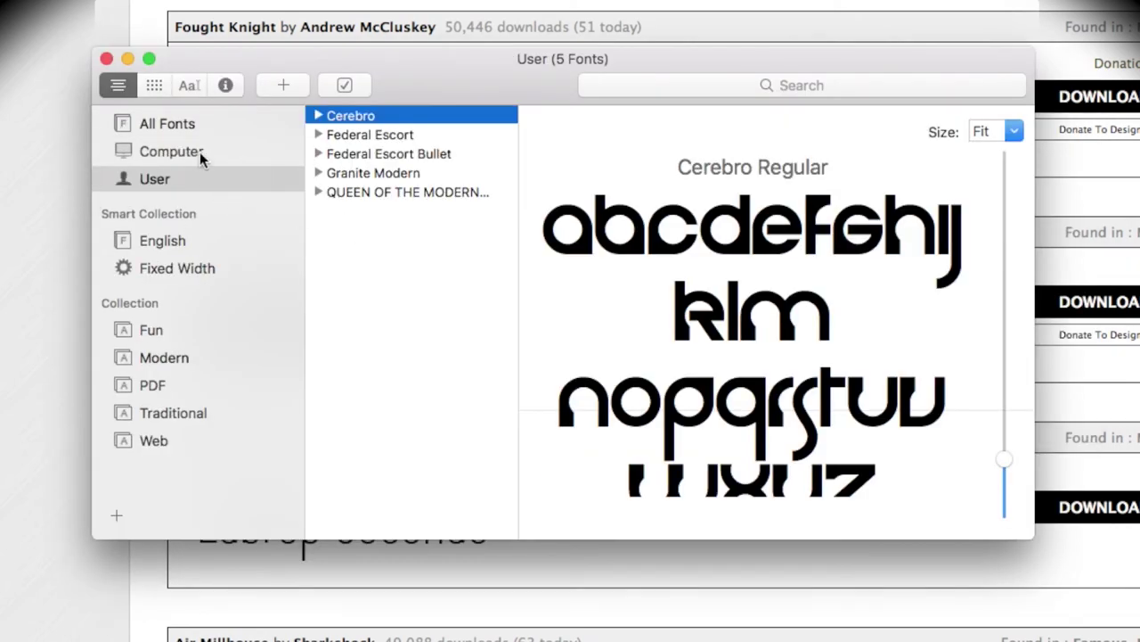
- Enlarge the Font Book window and switch from All Fonts to the User collection
{"action": "left_click", "coordinate": [173, 129]}
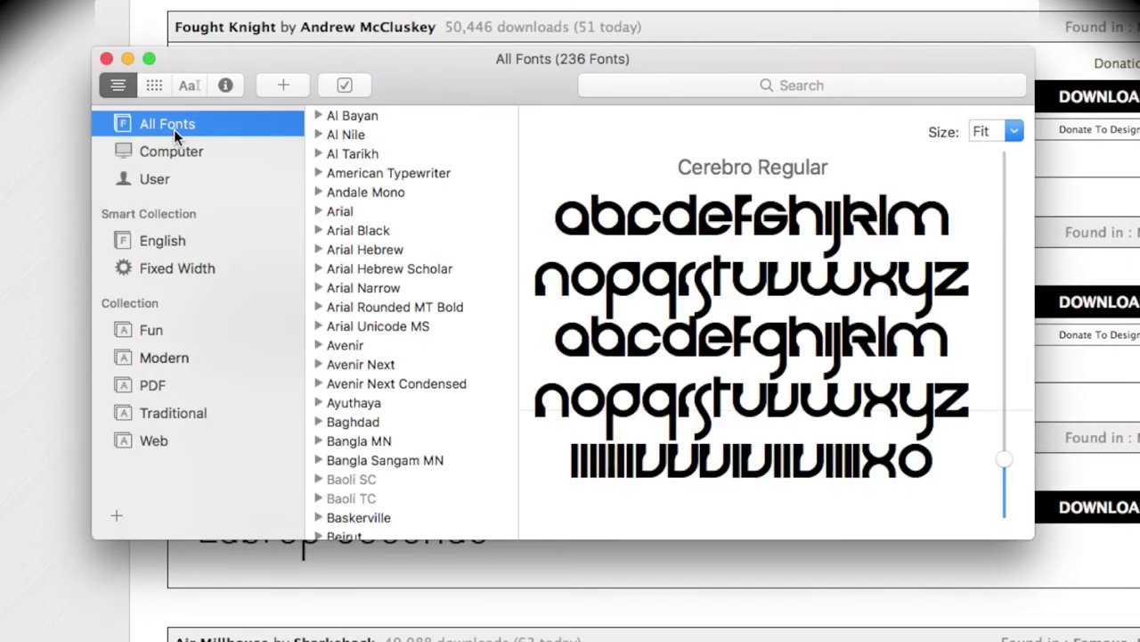
{"action": "left_click_drag", "start_coordinate": [1032, 539], "coordinate": [1120, 641]}
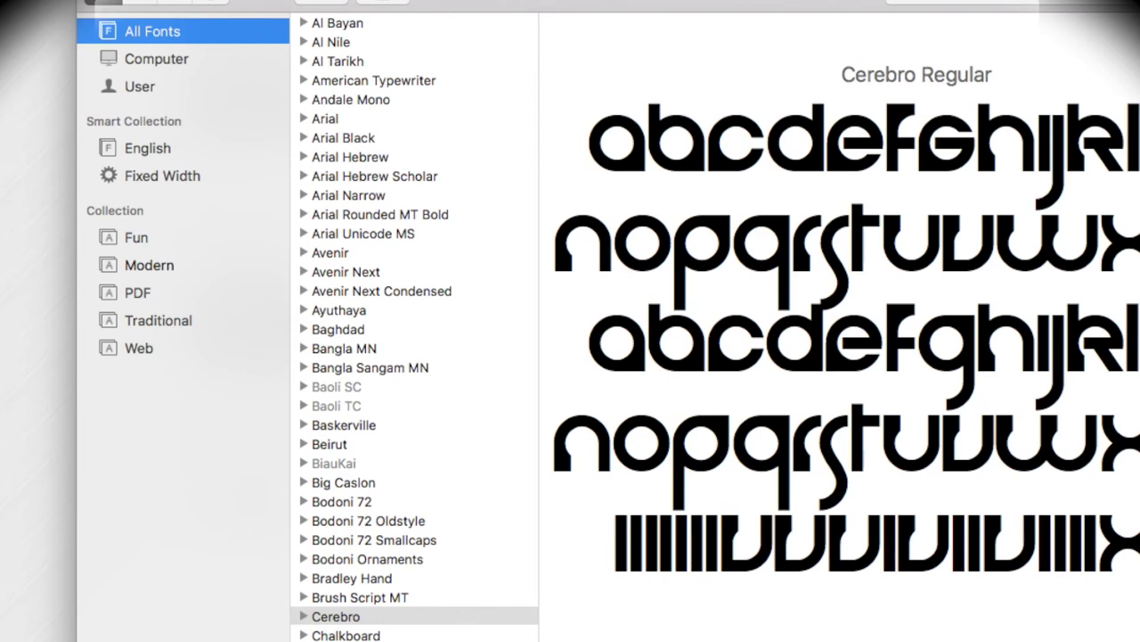
{"action": "left_click", "coordinate": [170, 60]}
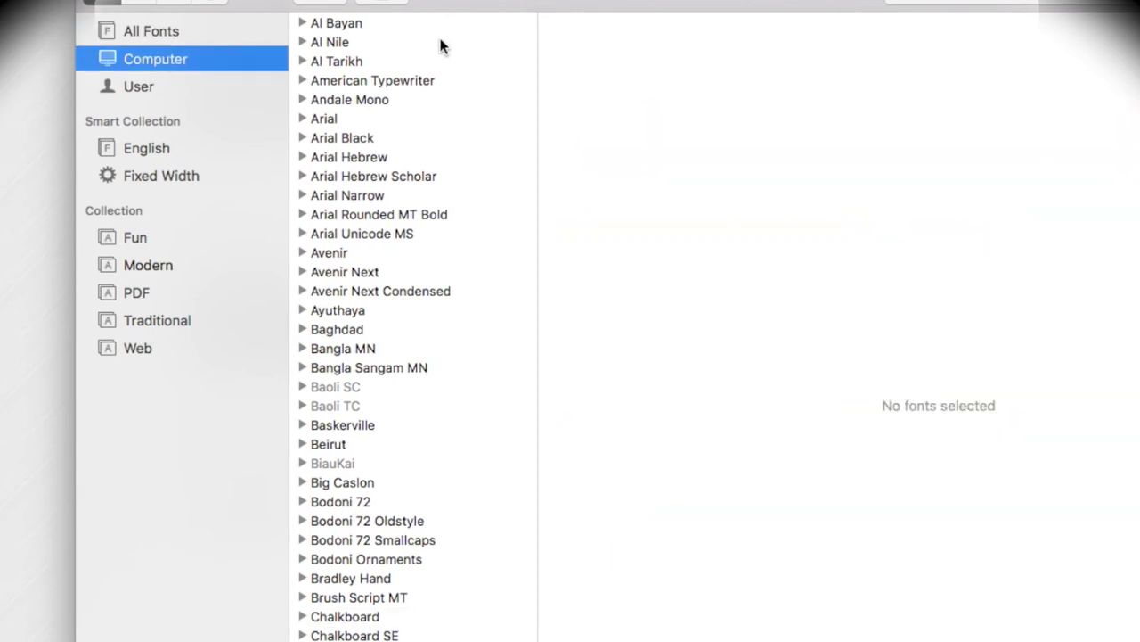
{"action": "left_click", "coordinate": [139, 86]}
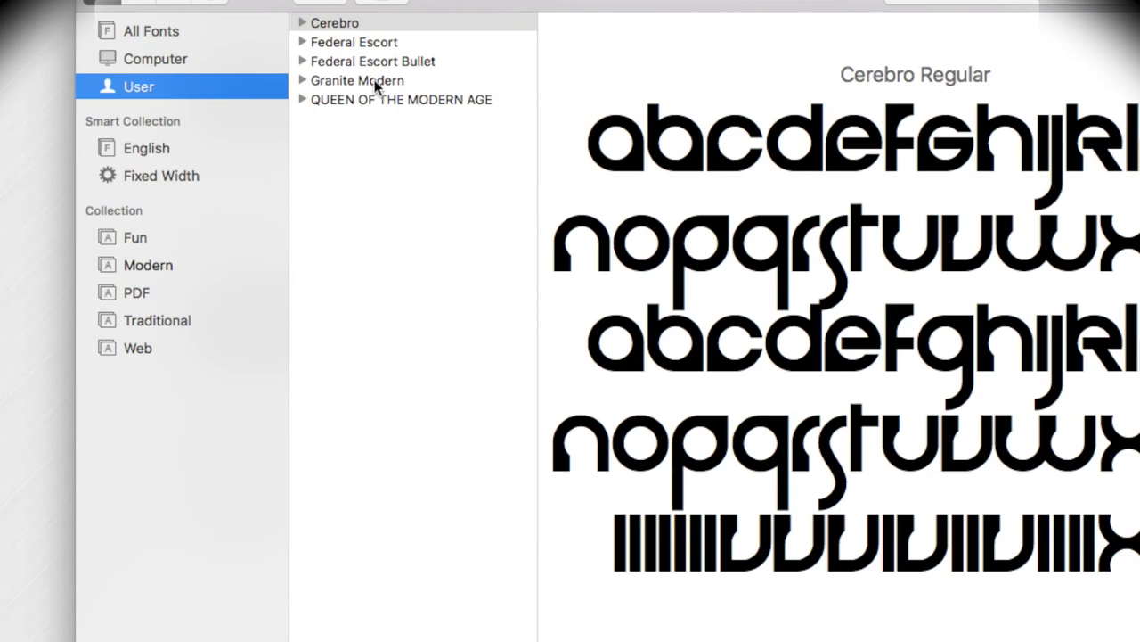
- Expand and collapse each of the five User font families, then bring up Cerebro's context menu
{"action": "left_click", "coordinate": [303, 24]}
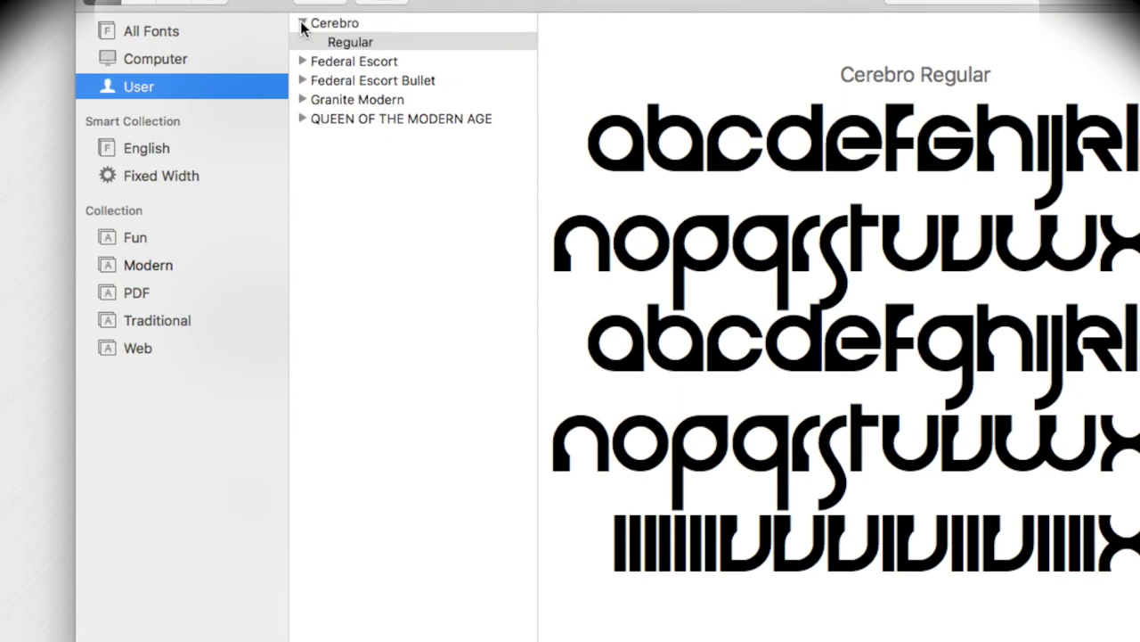
{"action": "left_click", "coordinate": [303, 24]}
{"action": "left_click", "coordinate": [303, 42]}
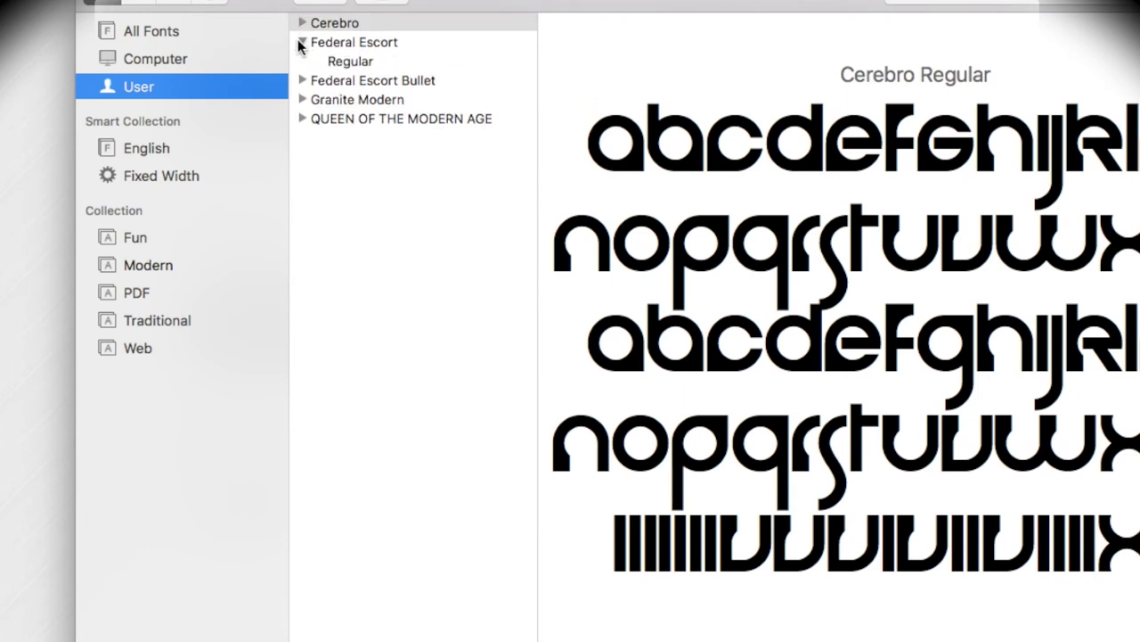
{"action": "left_click", "coordinate": [303, 42]}
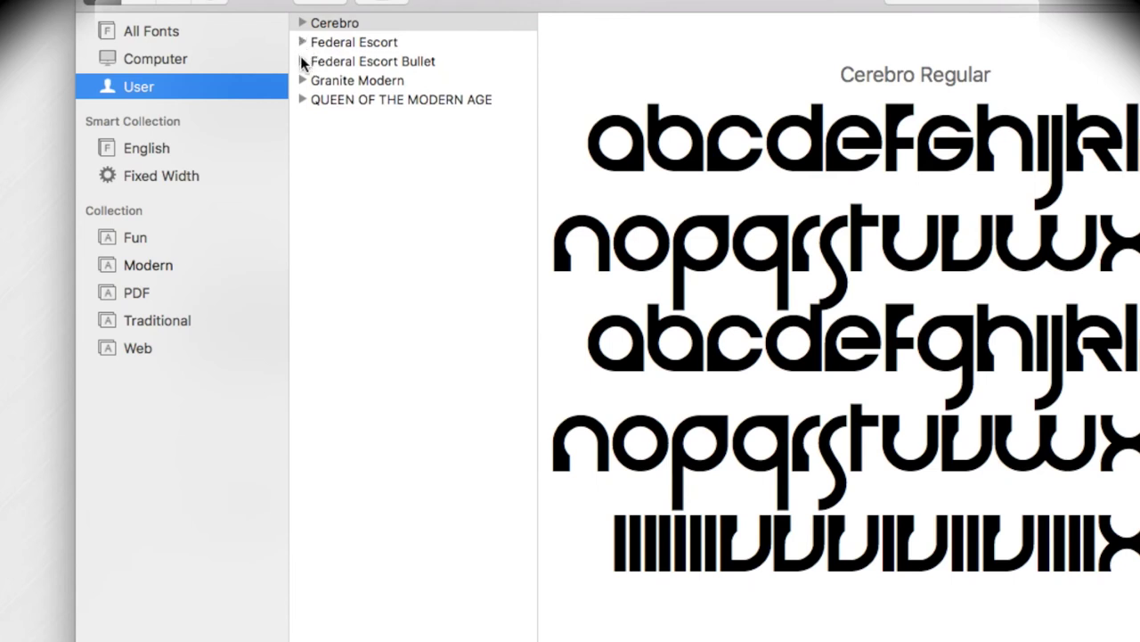
{"action": "left_click", "coordinate": [303, 61]}
{"action": "left_click", "coordinate": [303, 60]}
{"action": "left_click", "coordinate": [303, 80]}
{"action": "left_click", "coordinate": [303, 81]}
{"action": "left_click", "coordinate": [300, 99]}
{"action": "left_click", "coordinate": [300, 100]}
{"action": "right_click", "coordinate": [364, 27]}
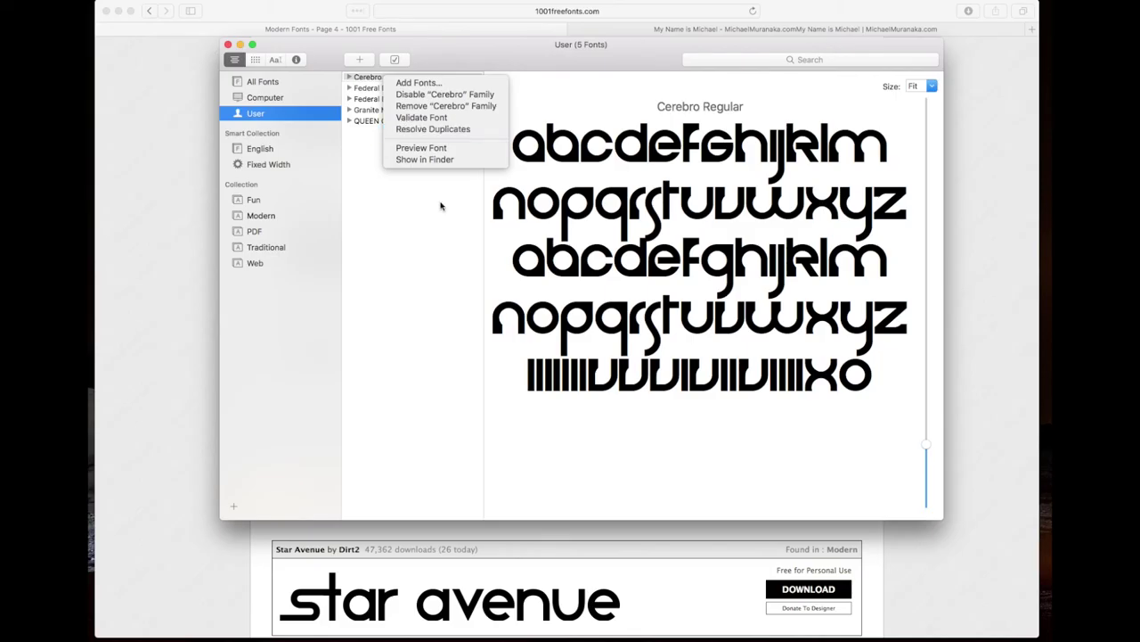
{"action": "left_click", "coordinate": [440, 206]}
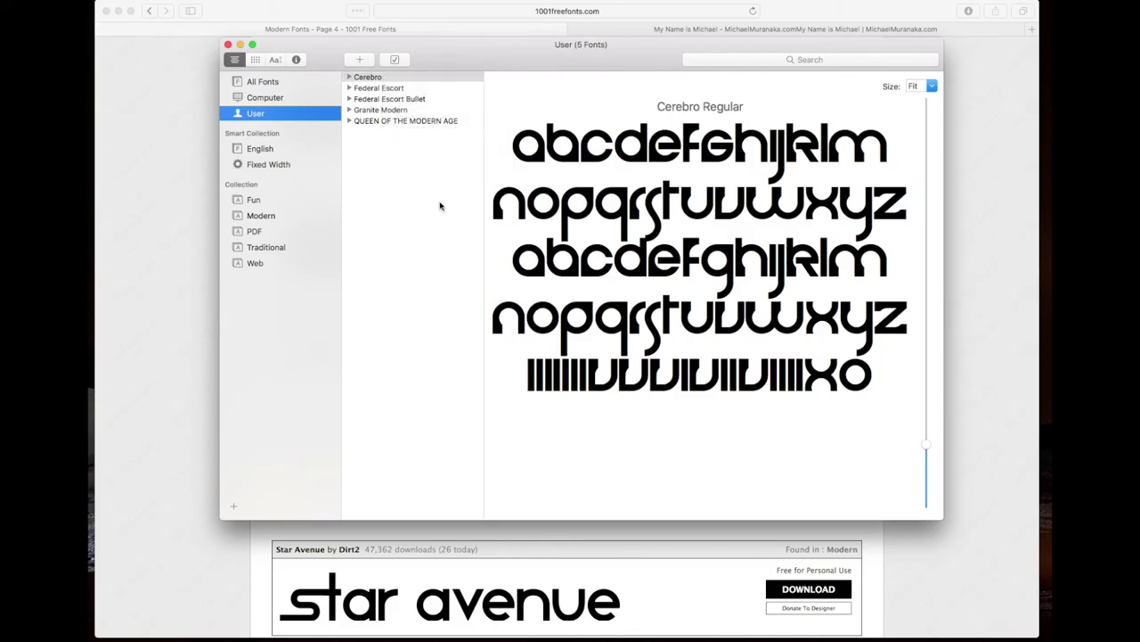